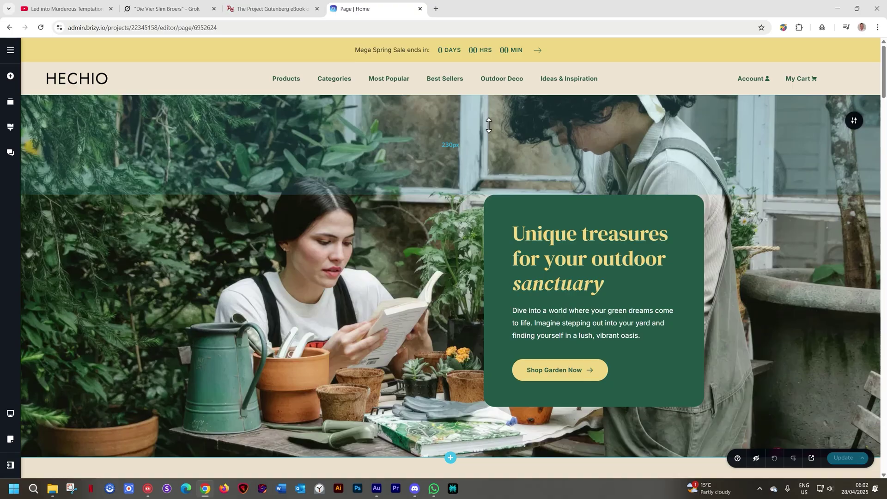
Preview the live store and open Boho Chic Hanging Planter from the Most popular products
{"action": "scroll", "coordinate": [419, 158], "scroll_direction": "down", "scroll_amount": 3}
{"action": "scroll", "coordinate": [419, 158], "scroll_direction": "up", "scroll_amount": 3}
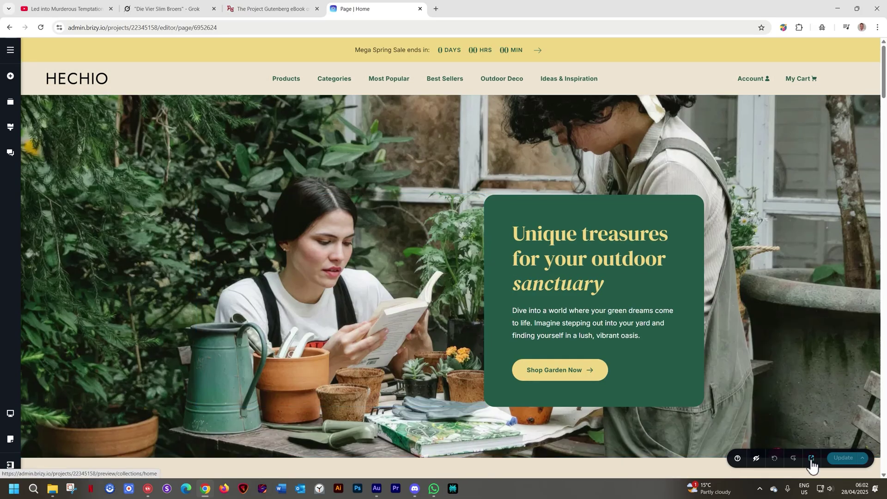
{"action": "left_click", "coordinate": [811, 458]}
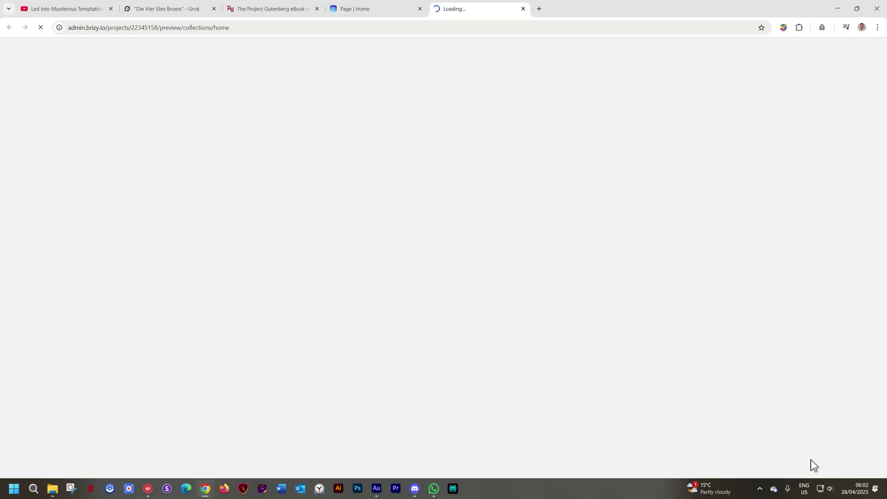
{"action": "scroll", "coordinate": [604, 289], "scroll_direction": "down", "scroll_amount": 8}
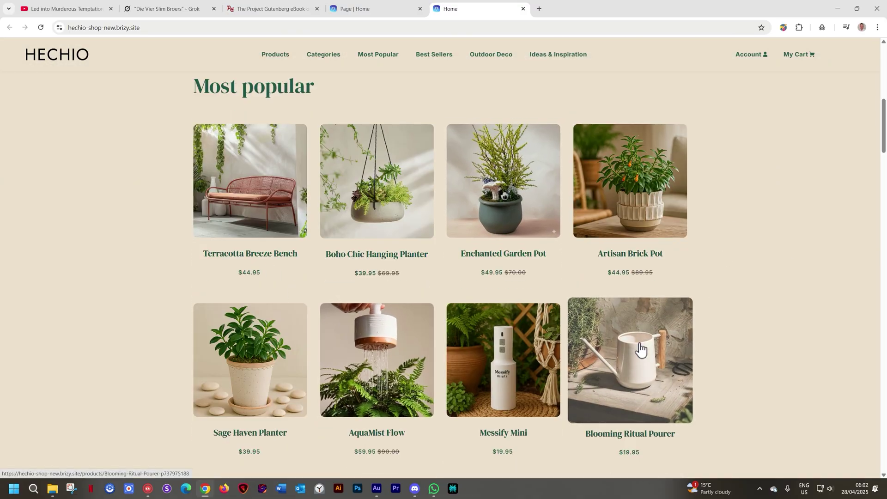
{"action": "left_click", "coordinate": [385, 260]}
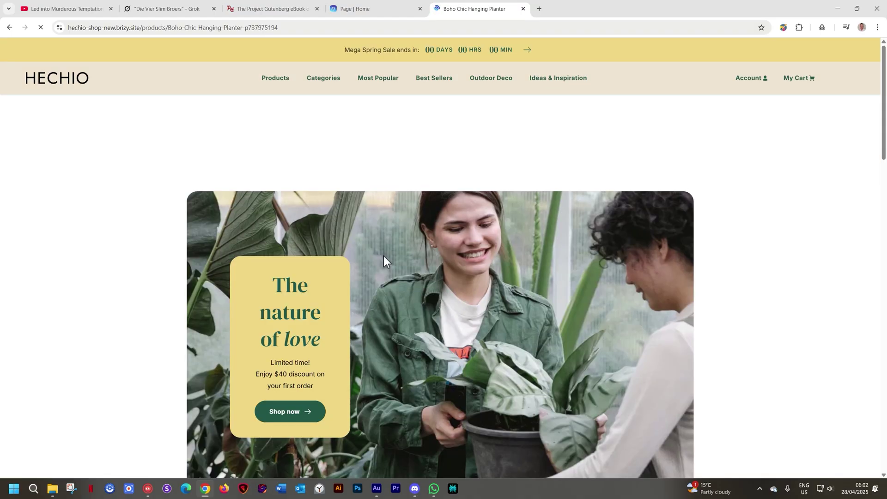
Review the Boho Chic Hanging Planter product page, then return to the editor's Page | Home tab
{"action": "scroll", "coordinate": [683, 274], "scroll_direction": "down", "scroll_amount": 2}
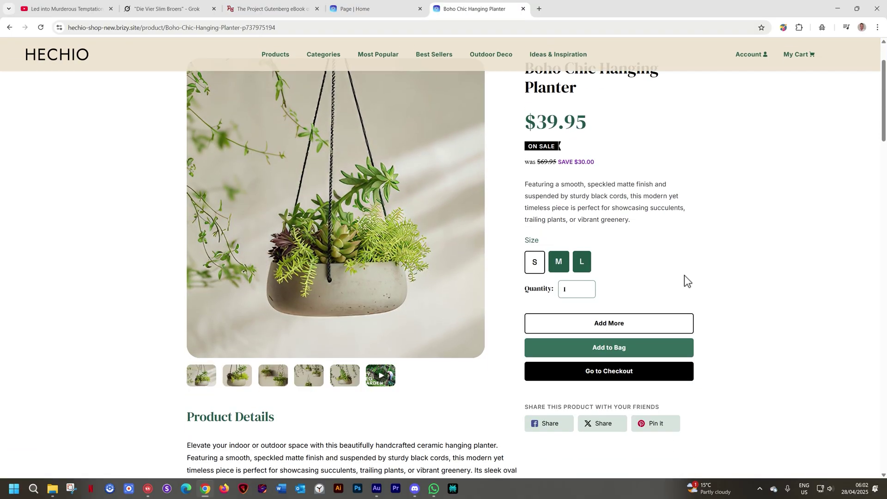
{"action": "scroll", "coordinate": [684, 276], "scroll_direction": "down", "scroll_amount": 6}
{"action": "scroll", "coordinate": [684, 275], "scroll_direction": "up", "scroll_amount": 6}
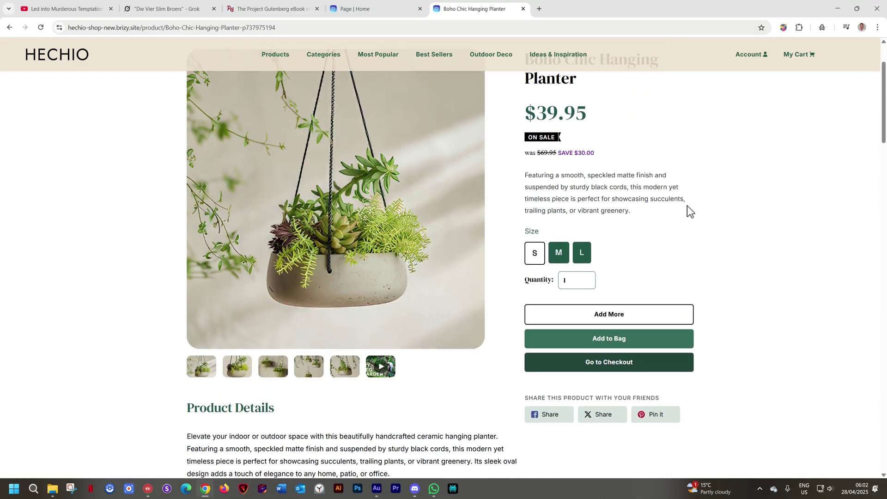
{"action": "scroll", "coordinate": [694, 208], "scroll_direction": "up", "scroll_amount": 2}
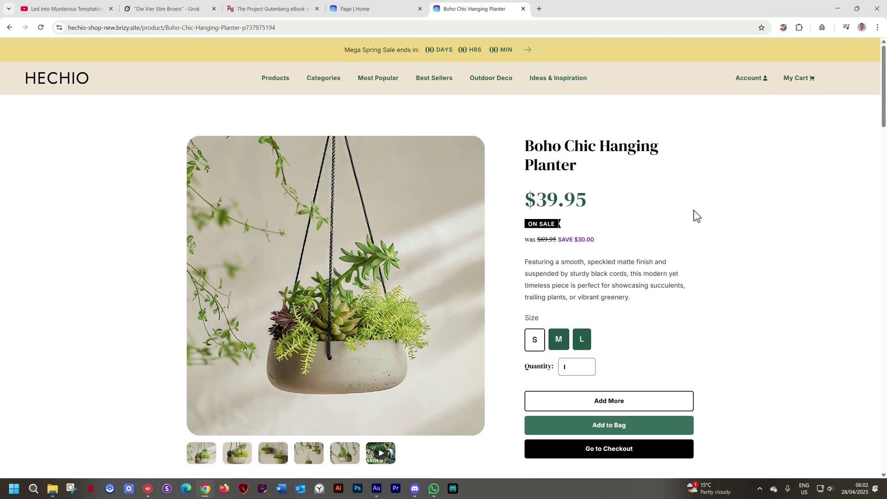
{"action": "scroll", "coordinate": [694, 211], "scroll_direction": "down", "scroll_amount": 1}
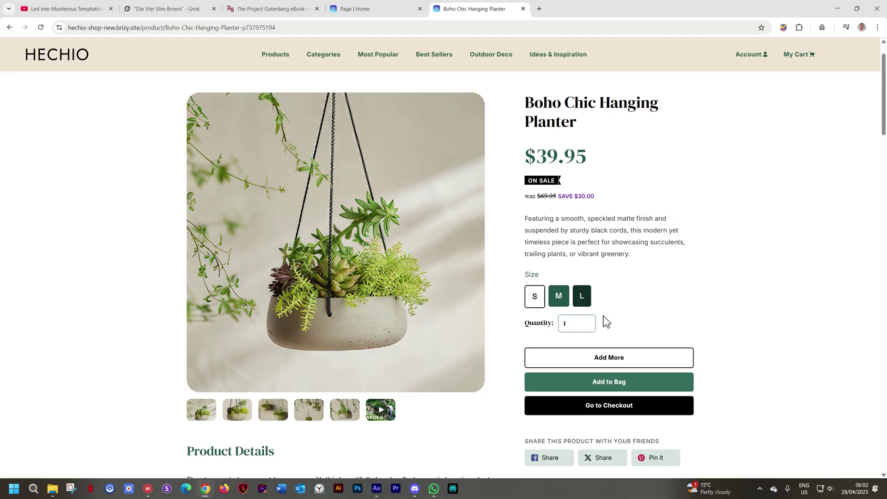
{"action": "scroll", "coordinate": [623, 329], "scroll_direction": "down", "scroll_amount": 1}
{"action": "scroll", "coordinate": [623, 323], "scroll_direction": "down", "scroll_amount": 2}
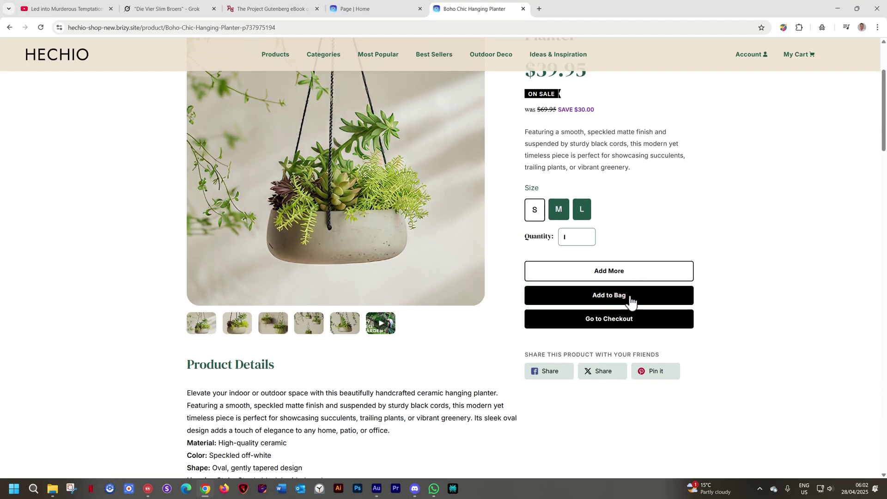
{"action": "scroll", "coordinate": [630, 302], "scroll_direction": "down", "scroll_amount": 3}
{"action": "scroll", "coordinate": [630, 301], "scroll_direction": "up", "scroll_amount": 6}
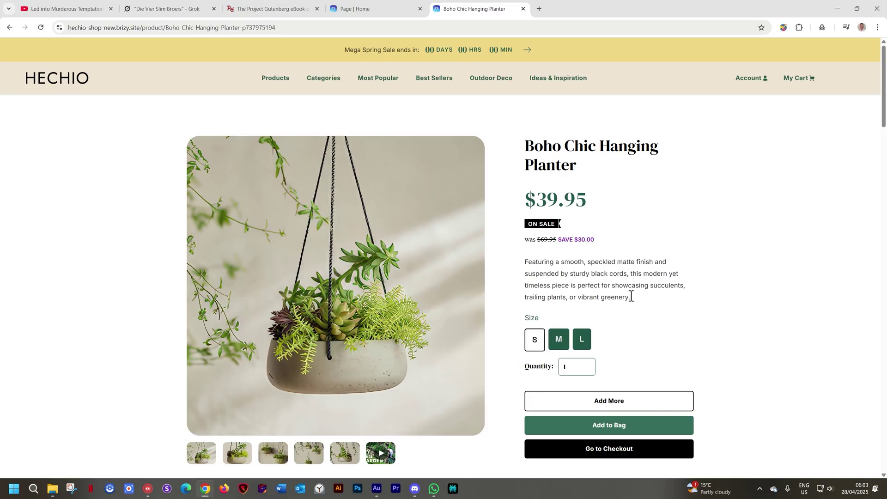
{"action": "left_click", "coordinate": [402, 6]}
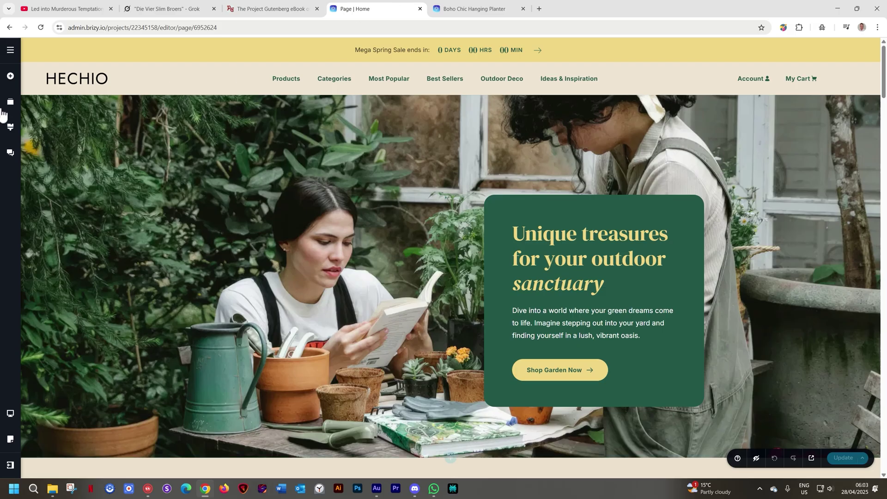
Open the left panel, expand Products and show the shop's Templates
{"action": "left_click", "coordinate": [13, 50]}
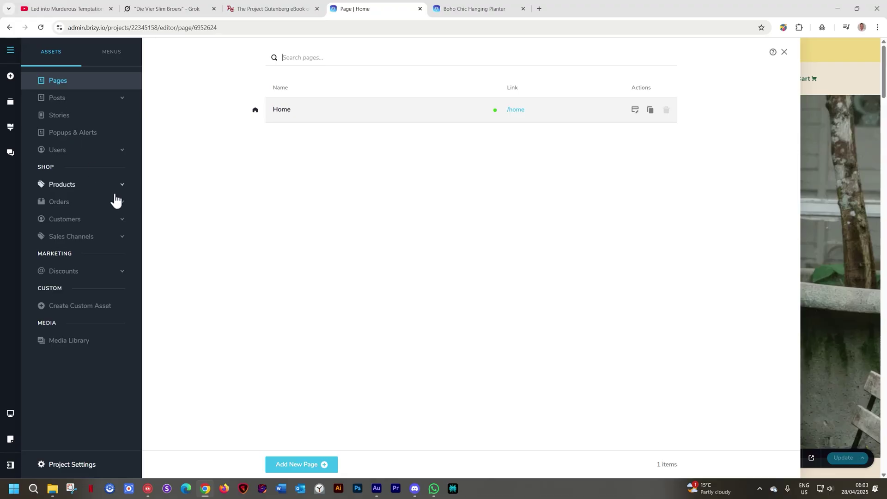
{"action": "left_click", "coordinate": [122, 186]}
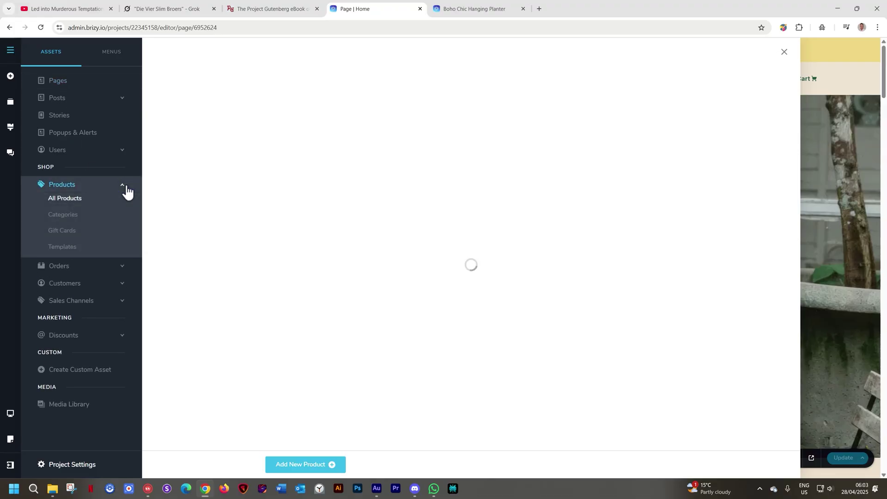
{"action": "left_click", "coordinate": [64, 249]}
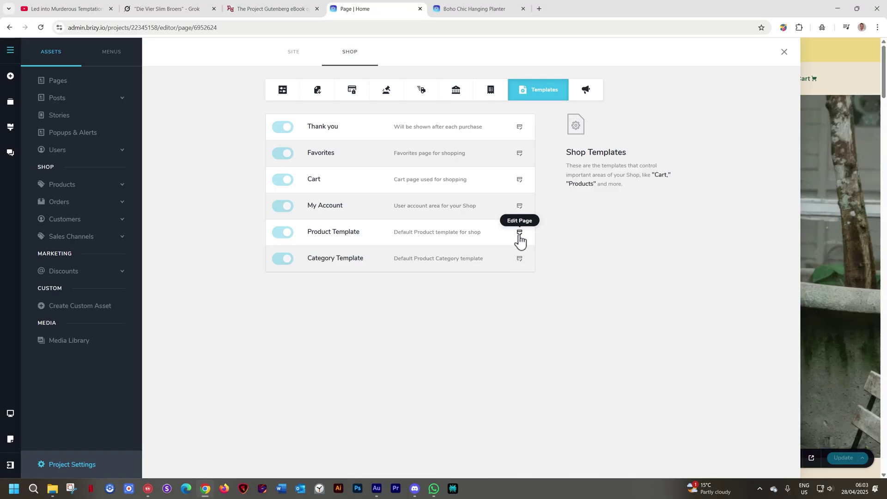
Recheck the live planter page, then list All Products with stock and prices
{"action": "left_click", "coordinate": [446, 7]}
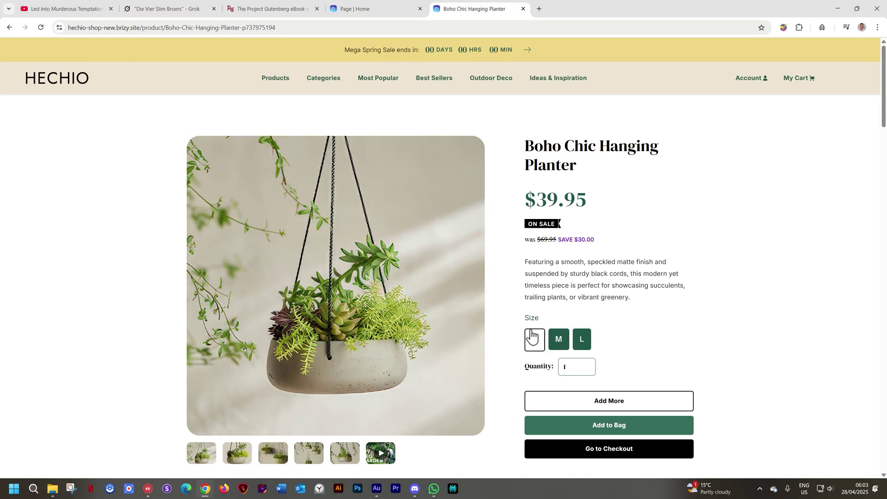
{"action": "scroll", "coordinate": [530, 336], "scroll_direction": "down", "scroll_amount": 2}
{"action": "left_click", "coordinate": [378, 8]}
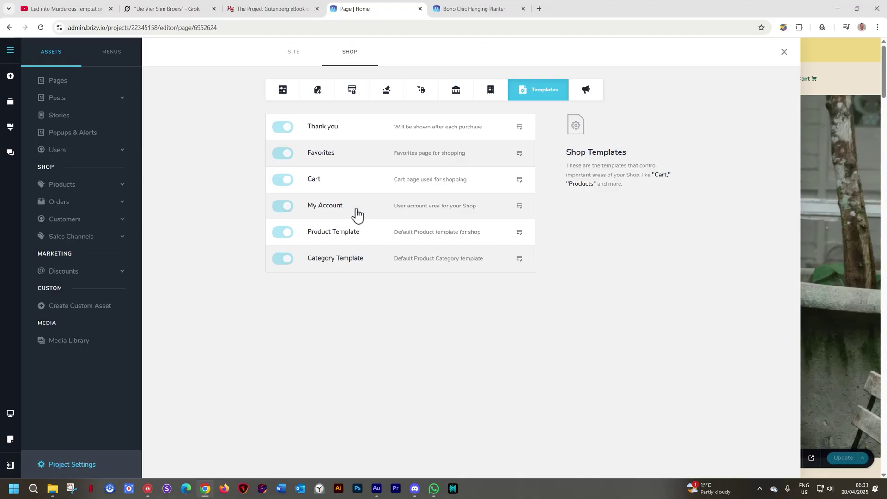
{"action": "left_click", "coordinate": [122, 186]}
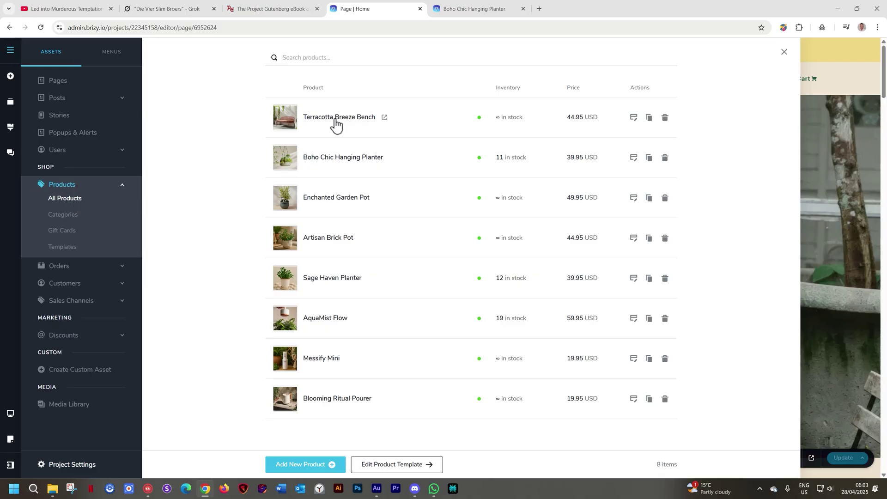
{"action": "left_click", "coordinate": [434, 470]}
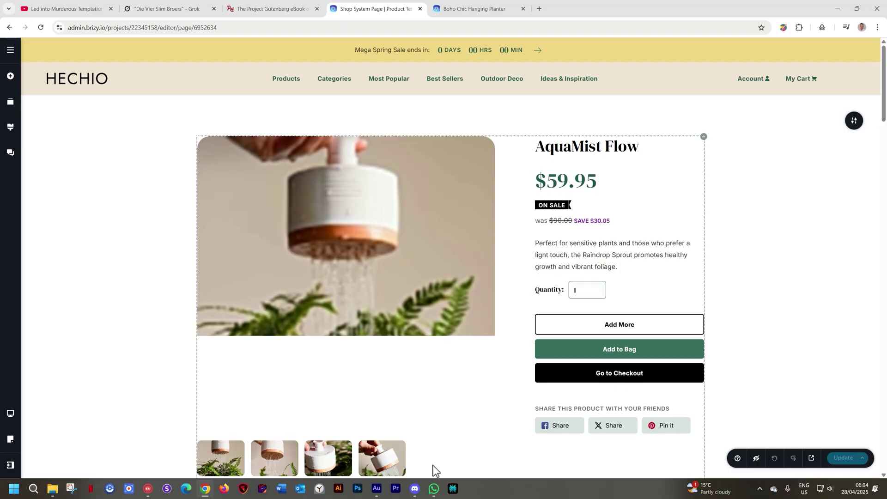
{"action": "scroll", "coordinate": [687, 405], "scroll_direction": "down", "scroll_amount": 5}
{"action": "scroll", "coordinate": [715, 404], "scroll_direction": "down", "scroll_amount": 10}
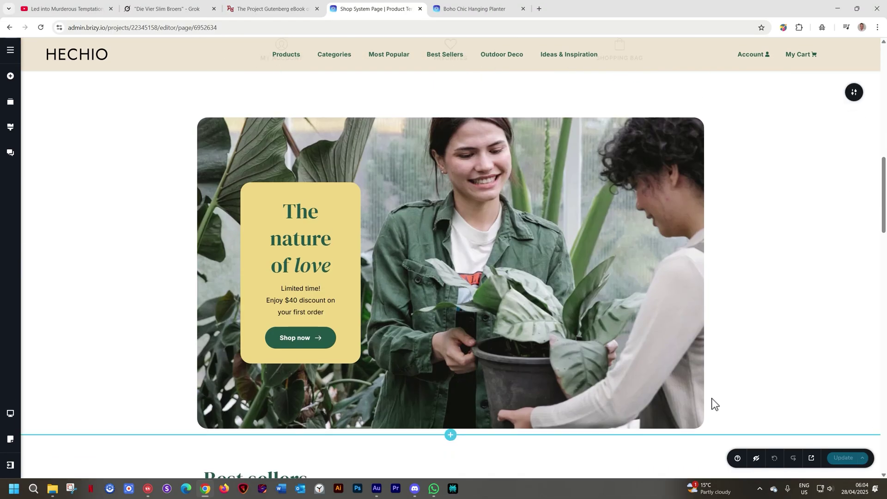
{"action": "scroll", "coordinate": [712, 402], "scroll_direction": "down", "scroll_amount": 10}
{"action": "scroll", "coordinate": [712, 402], "scroll_direction": "up", "scroll_amount": 13}
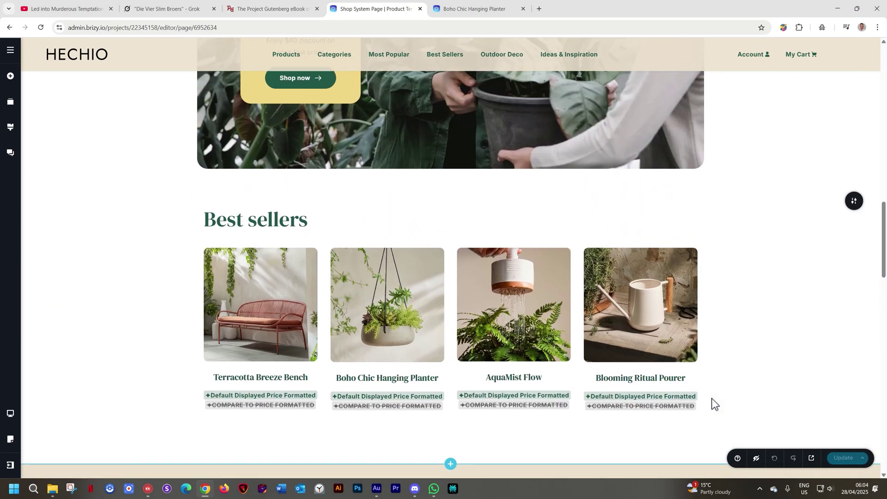
{"action": "scroll", "coordinate": [712, 400], "scroll_direction": "up", "scroll_amount": 12}
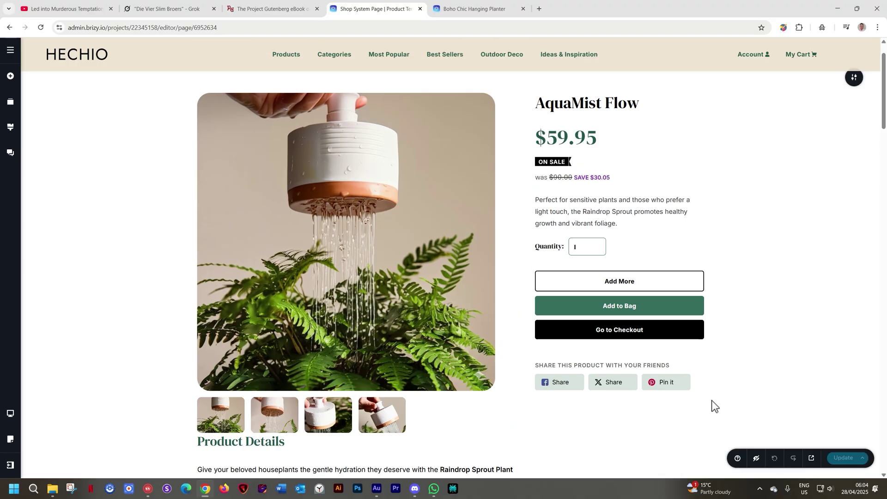
{"action": "scroll", "coordinate": [711, 400], "scroll_direction": "down", "scroll_amount": 4}
{"action": "scroll", "coordinate": [711, 400], "scroll_direction": "up", "scroll_amount": 4}
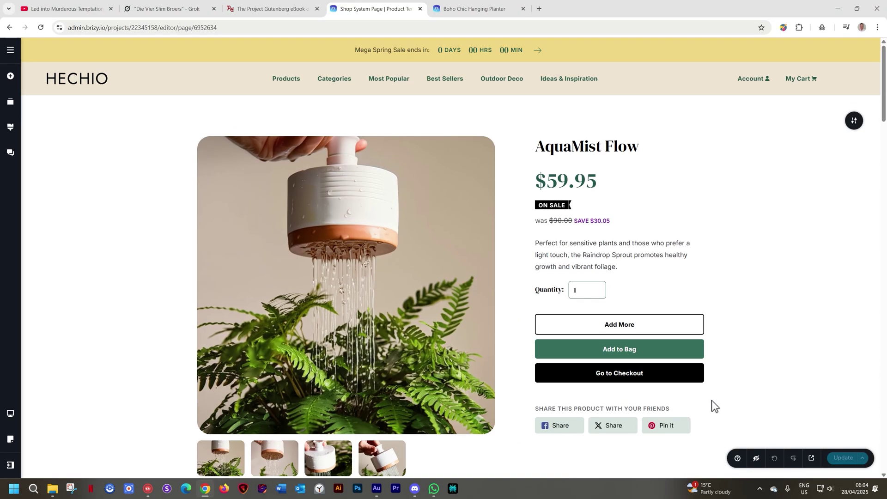
{"action": "scroll", "coordinate": [712, 400], "scroll_direction": "down", "scroll_amount": 4}
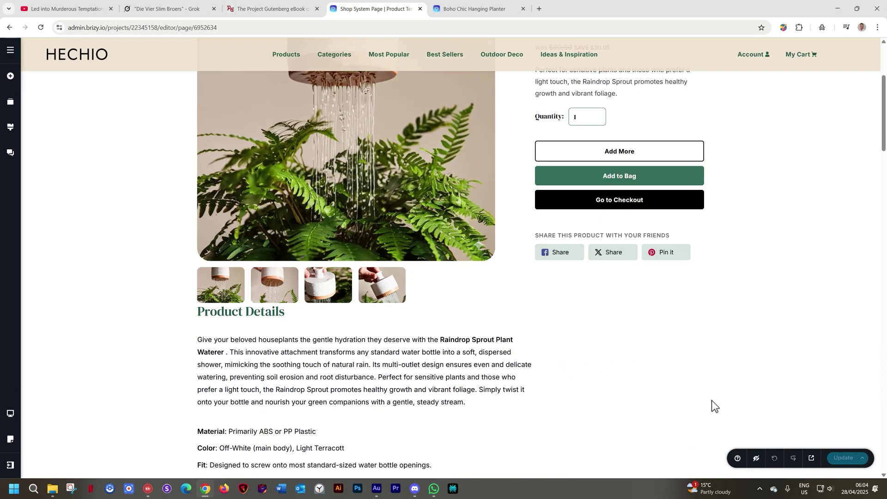
{"action": "scroll", "coordinate": [712, 399], "scroll_direction": "down", "scroll_amount": 4}
{"action": "scroll", "coordinate": [711, 400], "scroll_direction": "down", "scroll_amount": 4}
{"action": "scroll", "coordinate": [711, 400], "scroll_direction": "up", "scroll_amount": 6}
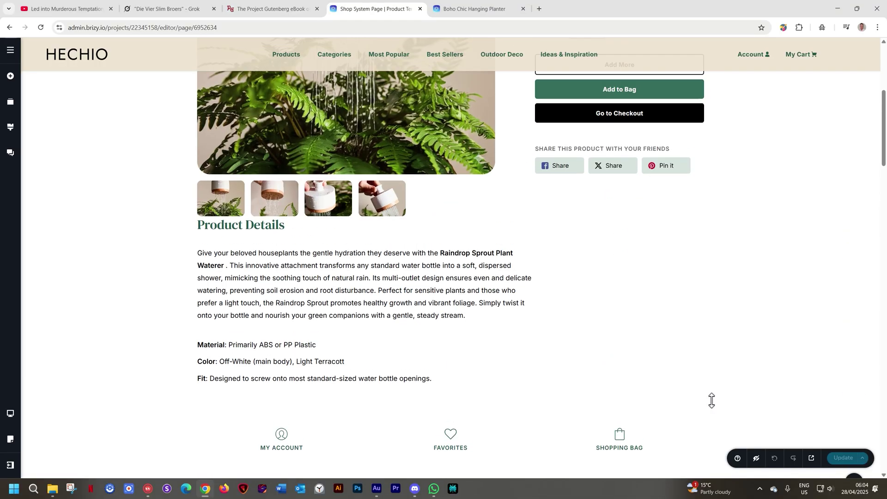
{"action": "scroll", "coordinate": [711, 400], "scroll_direction": "down", "scroll_amount": 10}
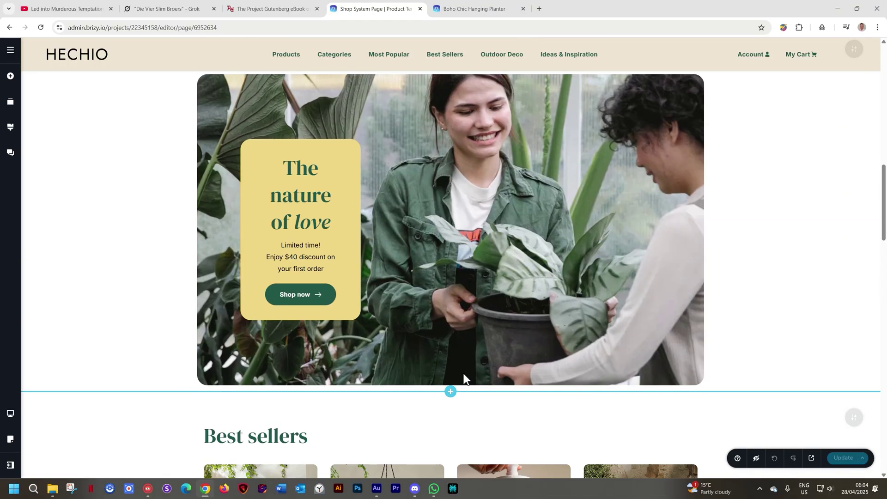
{"action": "scroll", "coordinate": [507, 287], "scroll_direction": "down", "scroll_amount": 4}
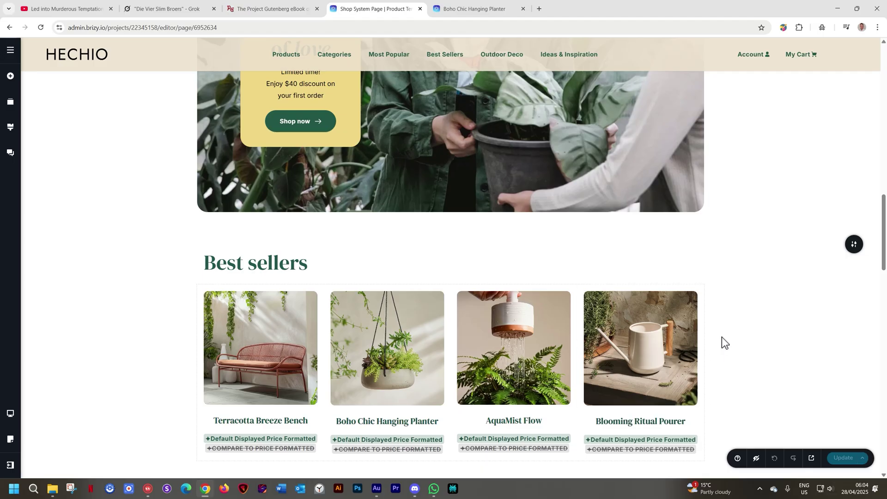
{"action": "scroll", "coordinate": [733, 347], "scroll_direction": "down", "scroll_amount": 4}
{"action": "scroll", "coordinate": [734, 348], "scroll_direction": "down", "scroll_amount": 5}
{"action": "scroll", "coordinate": [734, 348], "scroll_direction": "down", "scroll_amount": 2}
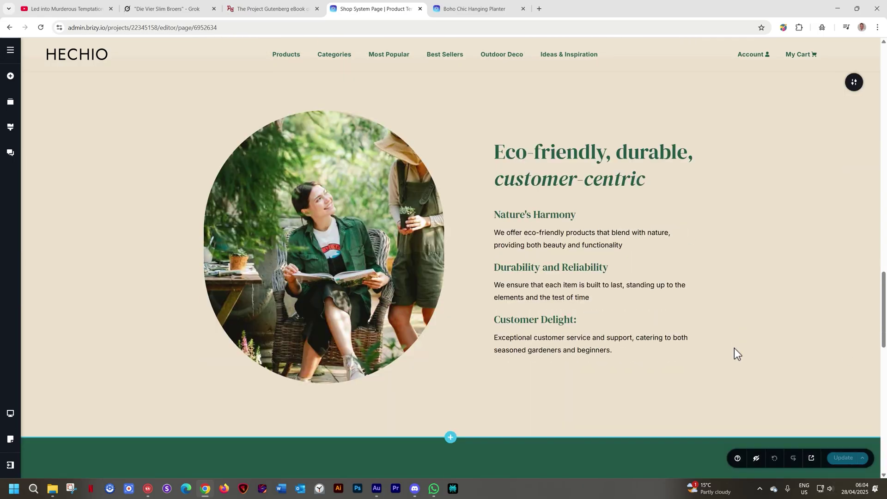
{"action": "scroll", "coordinate": [734, 348], "scroll_direction": "down", "scroll_amount": 5}
{"action": "scroll", "coordinate": [734, 348], "scroll_direction": "up", "scroll_amount": 20}
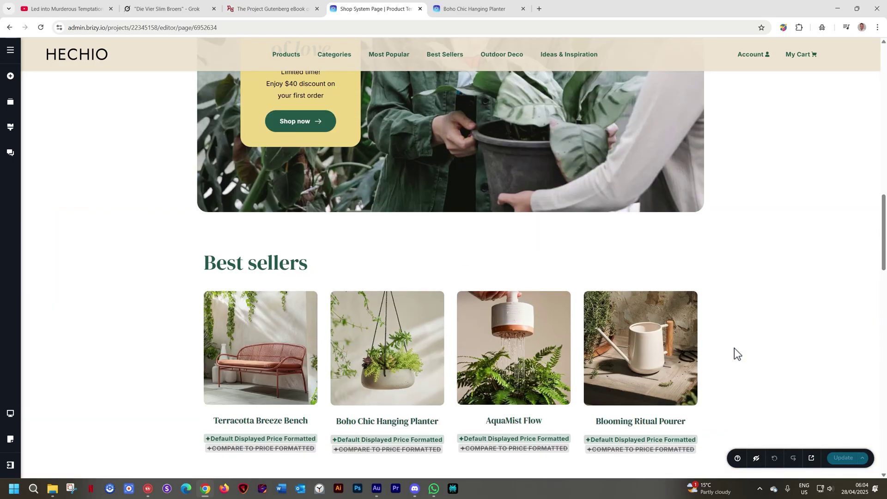
{"action": "scroll", "coordinate": [734, 348], "scroll_direction": "up", "scroll_amount": 10}
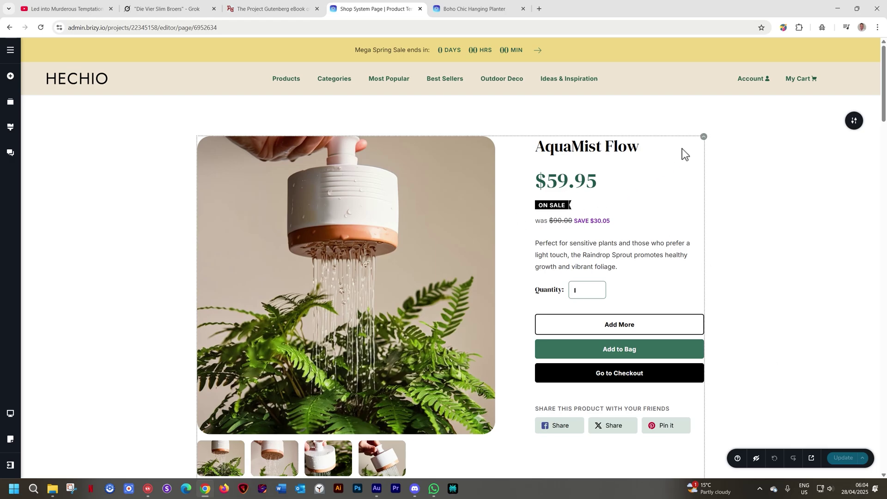
{"action": "left_click", "coordinate": [702, 138]}
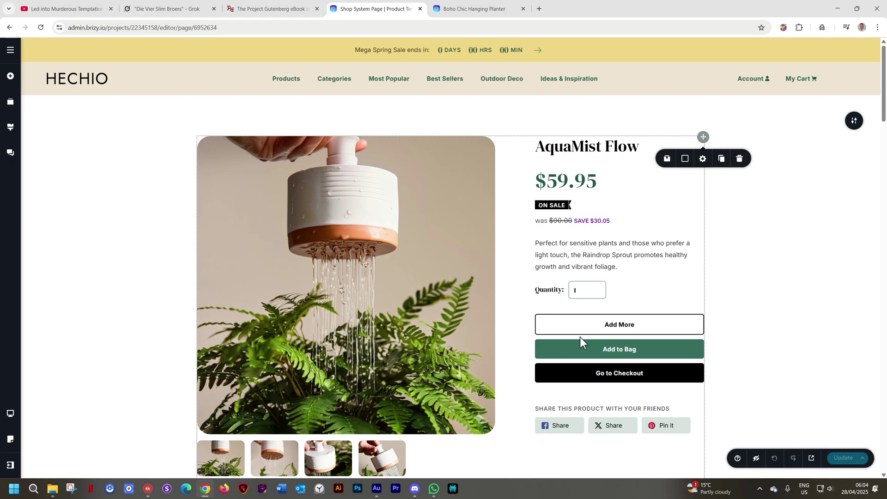
{"action": "scroll", "coordinate": [577, 349], "scroll_direction": "down", "scroll_amount": 3}
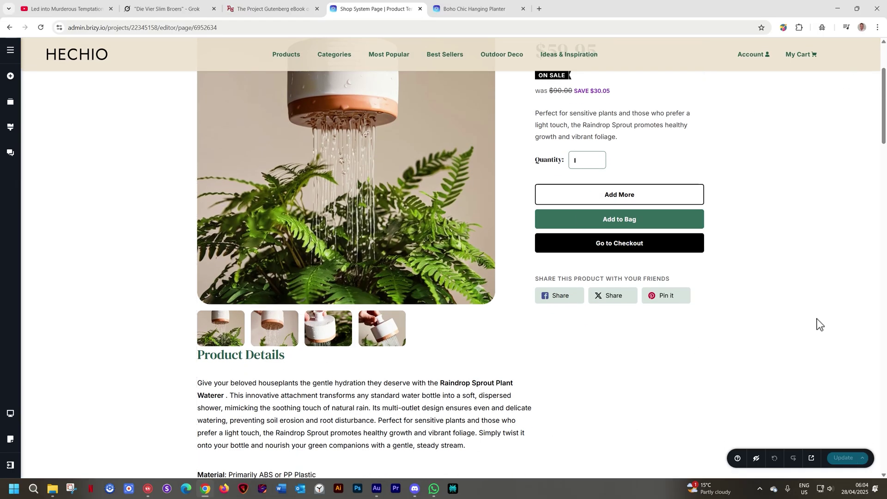
{"action": "scroll", "coordinate": [816, 326], "scroll_direction": "up", "scroll_amount": 3}
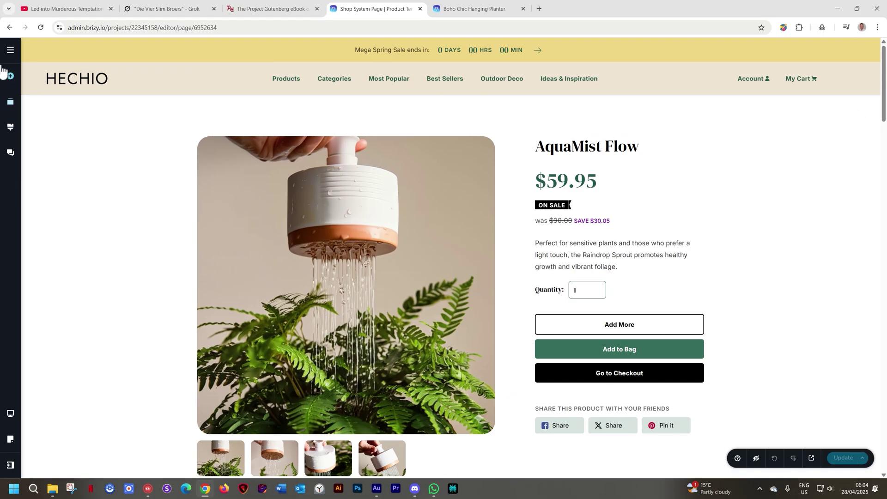
Show Shop Templates, including Product Template and Category Template, from Products in the CMS panel
{"action": "left_click", "coordinate": [10, 55]}
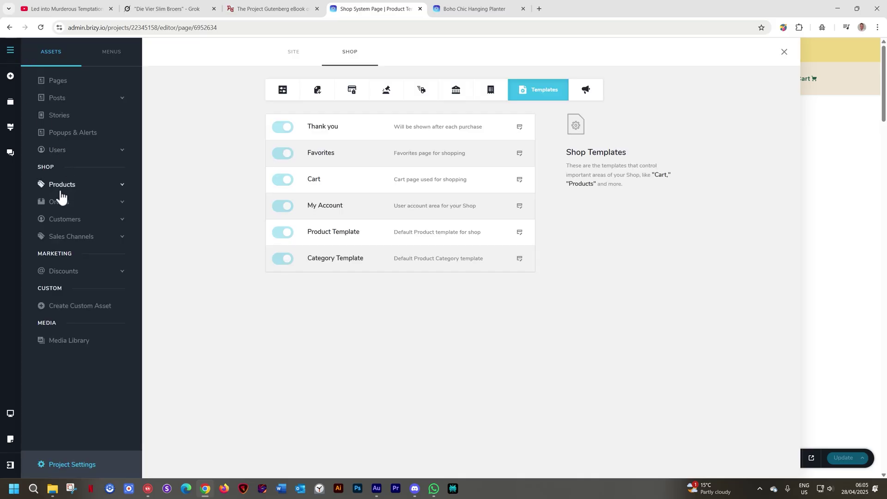
{"action": "left_click", "coordinate": [60, 185]}
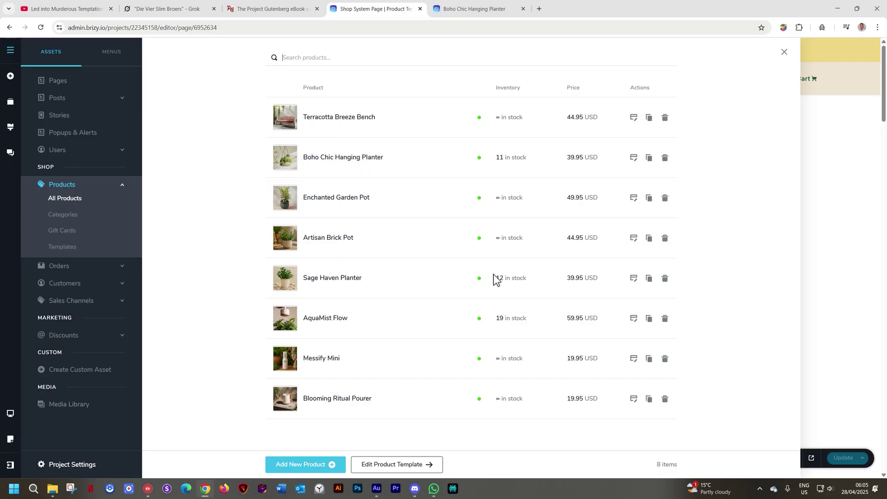
{"action": "left_click", "coordinate": [56, 246]}
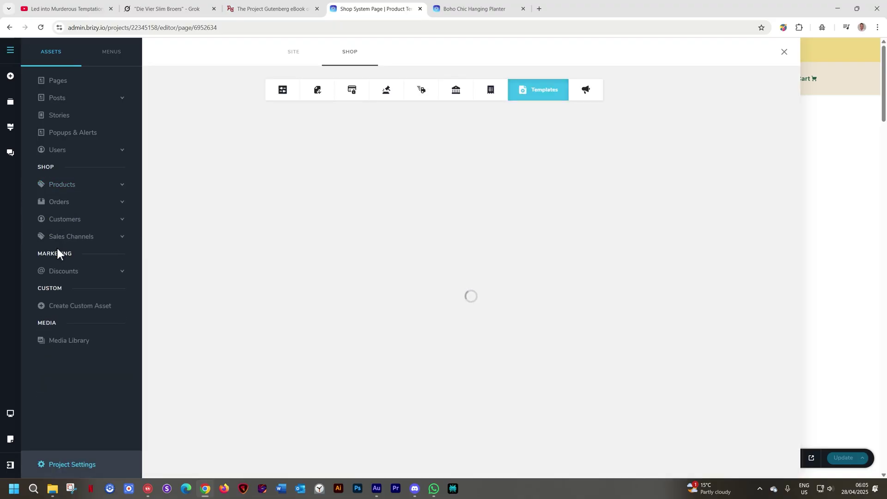